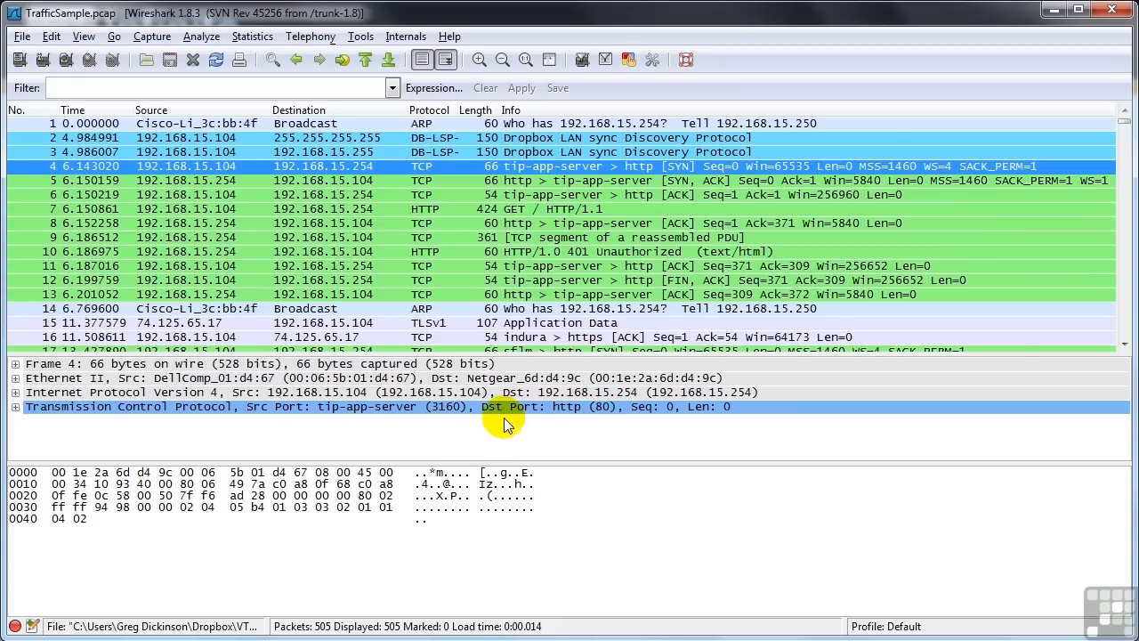
Expand packet 4's TCP header and Flags: 0x002 (SYN), highlighting the Syn: Set bit
left_click(15, 407)
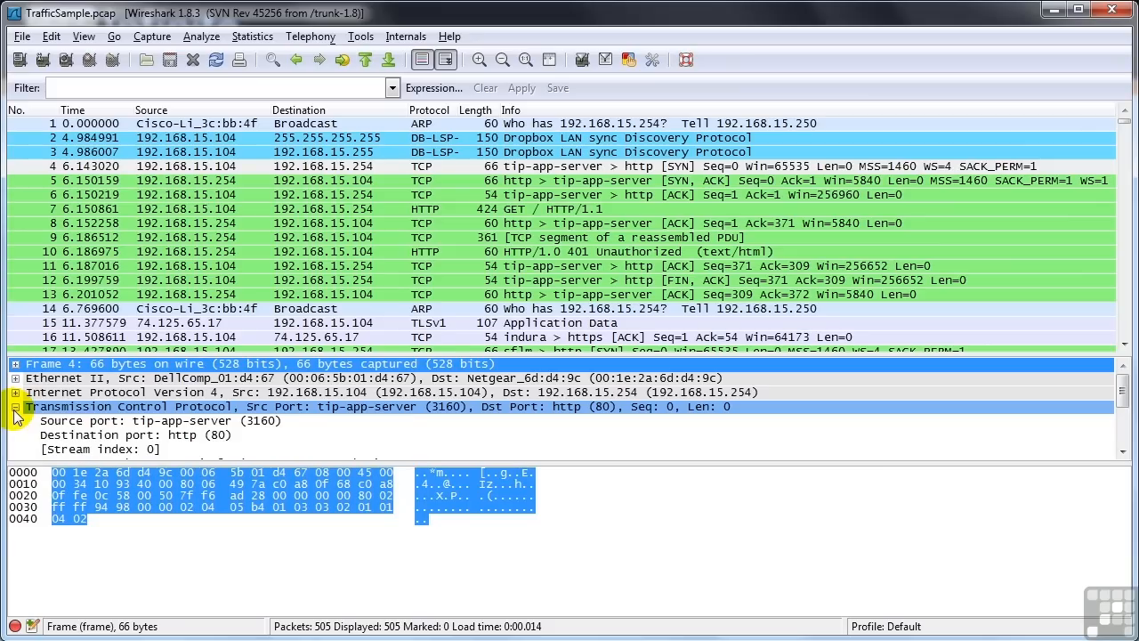
scroll(29, 411, "down", 3)
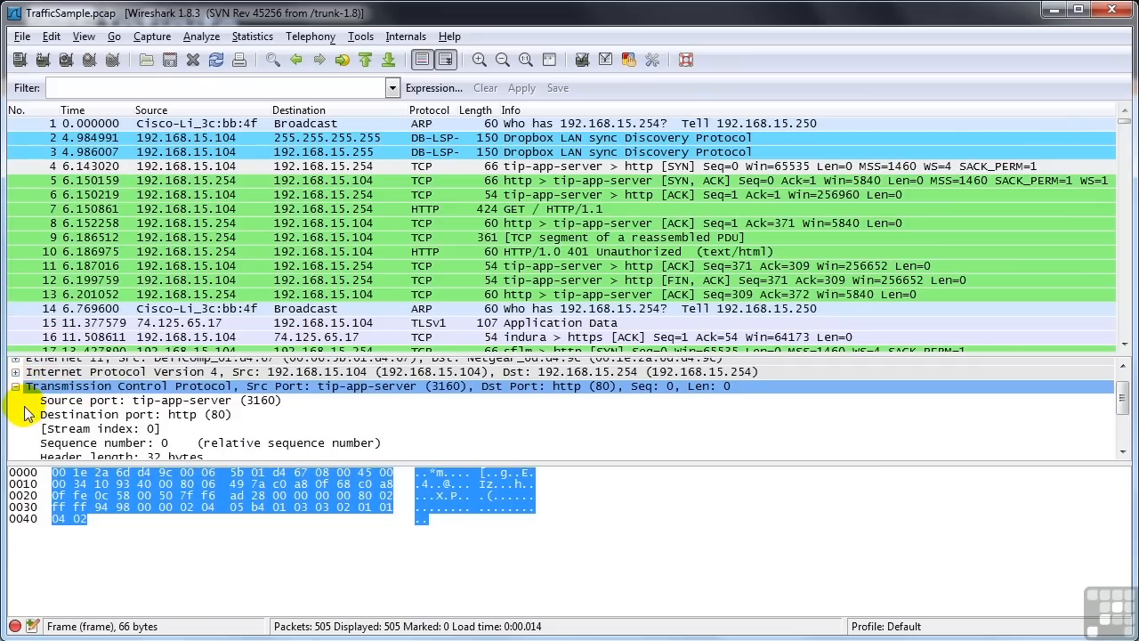
scroll(30, 411, "down", 2)
left_click(35, 430)
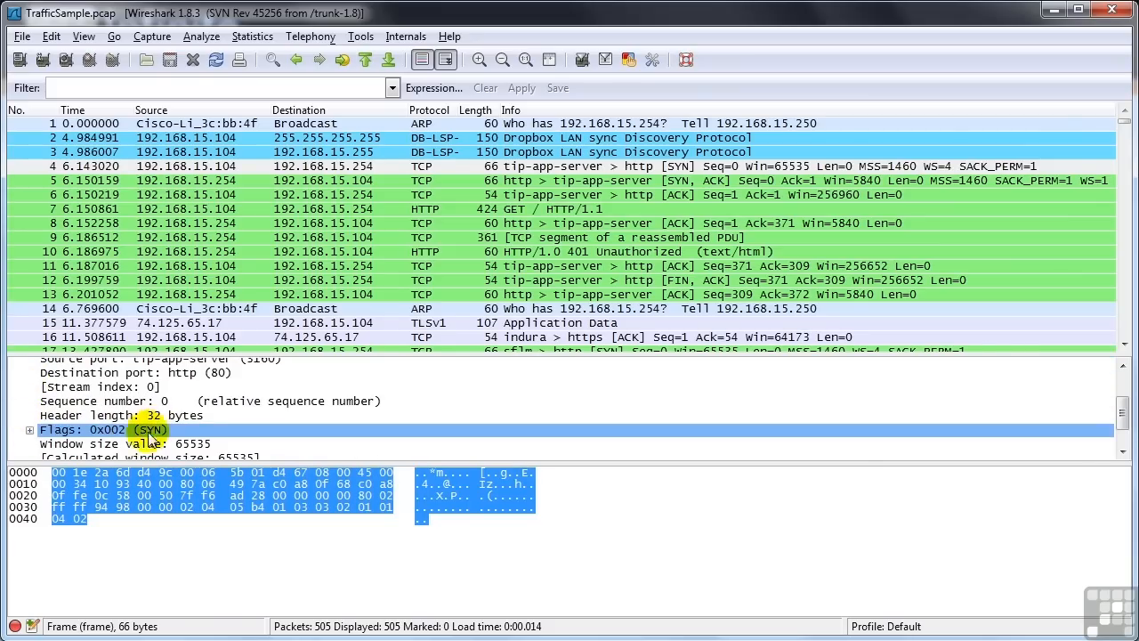
left_click(29, 430)
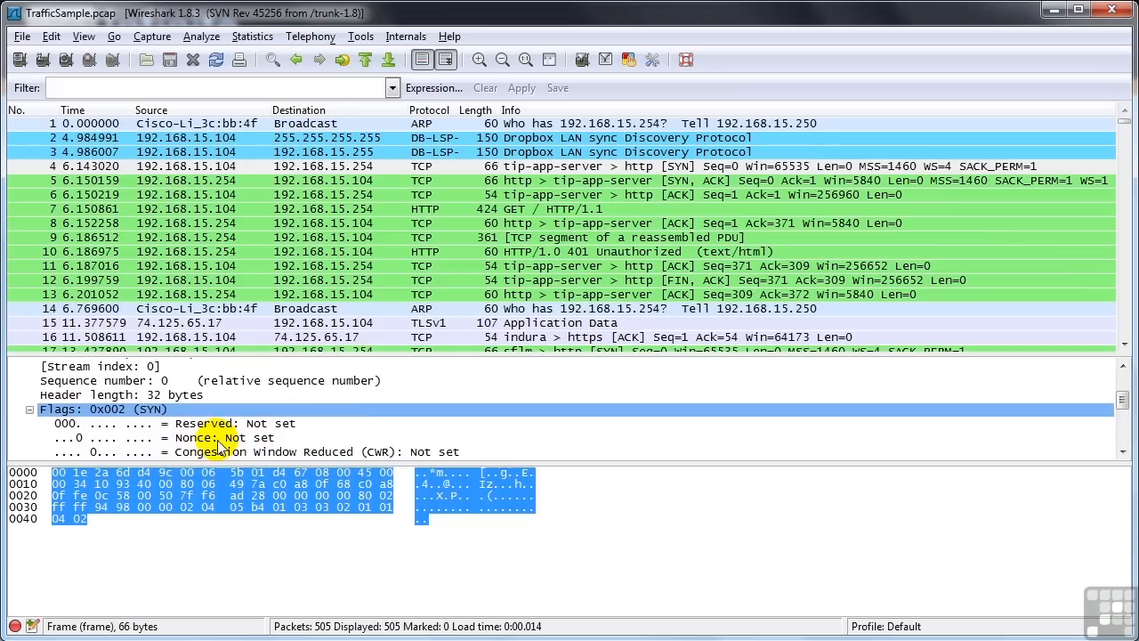
scroll(214, 454, "down", 3)
scroll(213, 436, "down", 3)
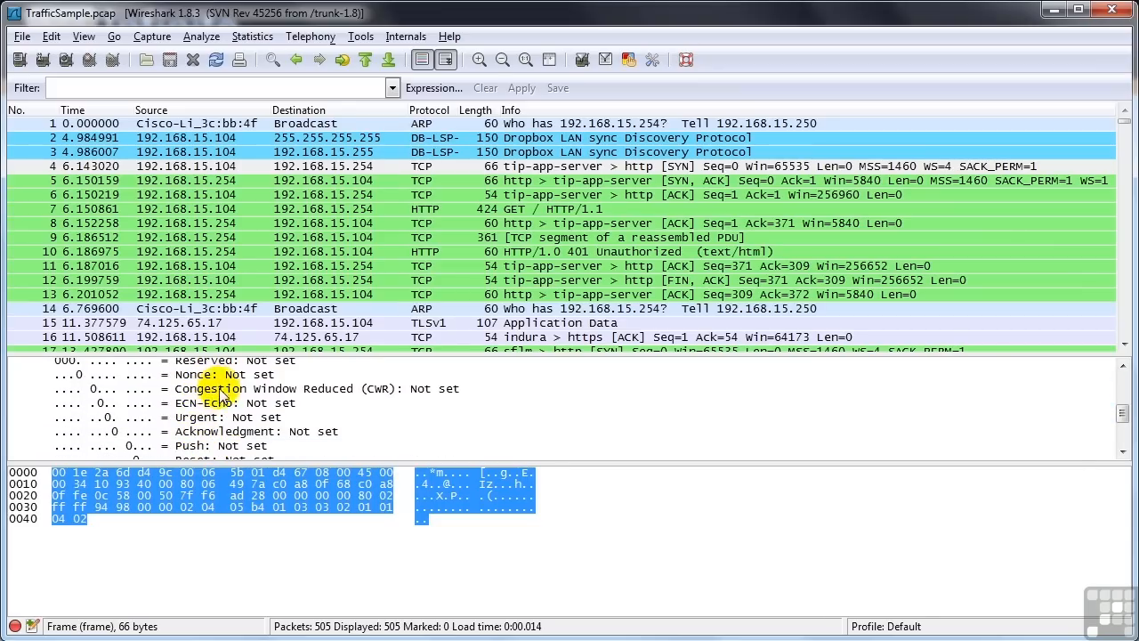
left_click_drag(320, 464, 320, 470)
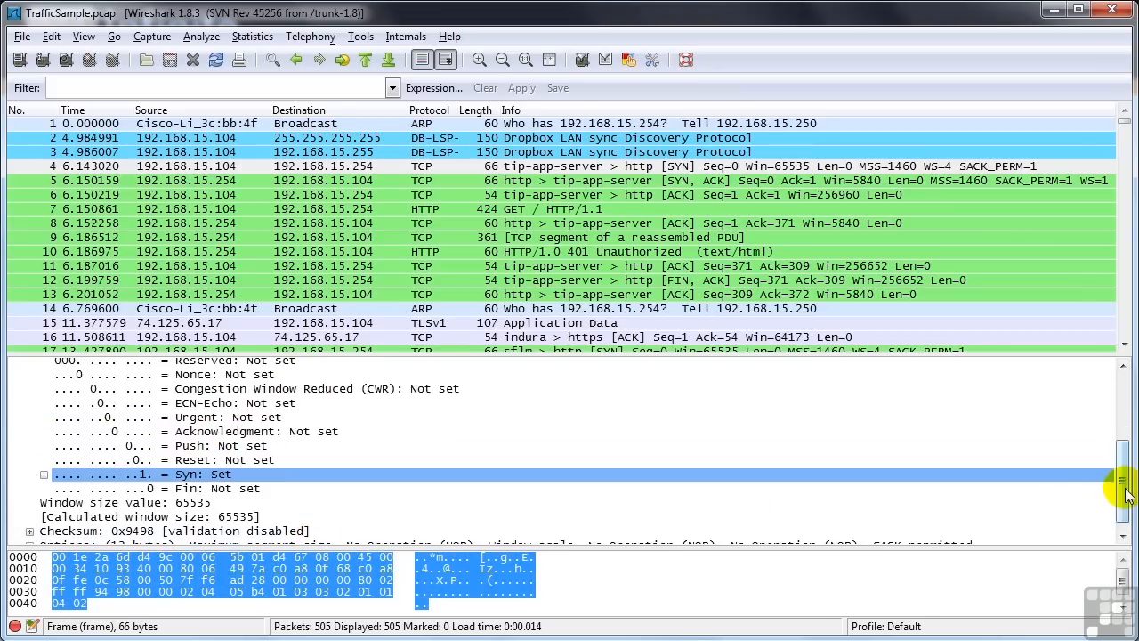
left_click_drag(1123, 463, 1123, 485)
left_click(1104, 483)
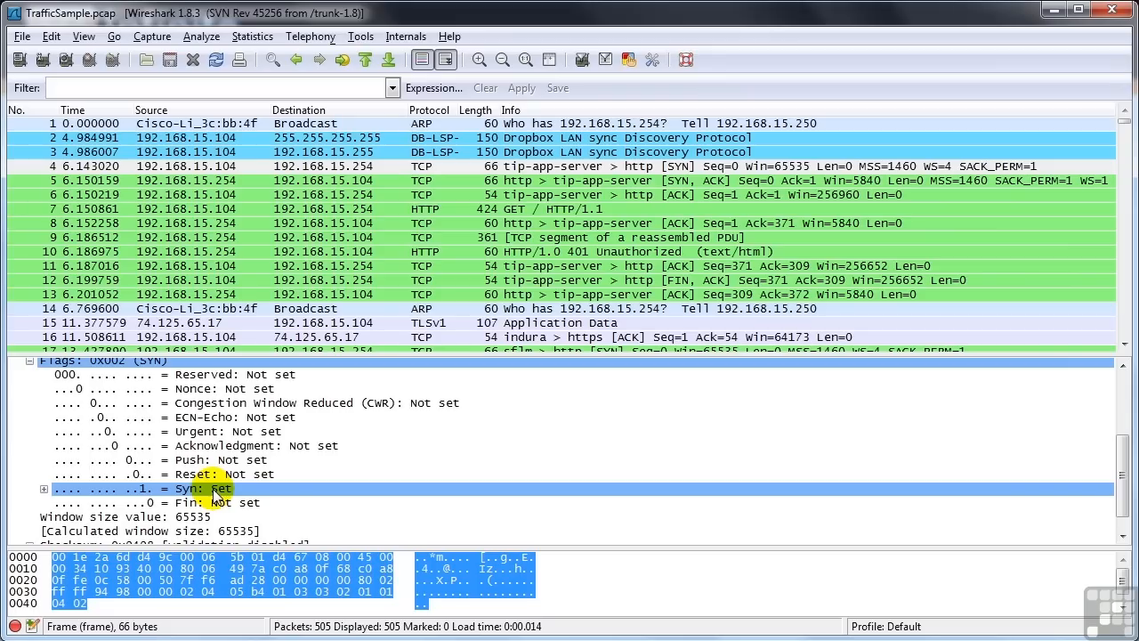
scroll(217, 493, "up", 1)
scroll(217, 493, "up", 1)
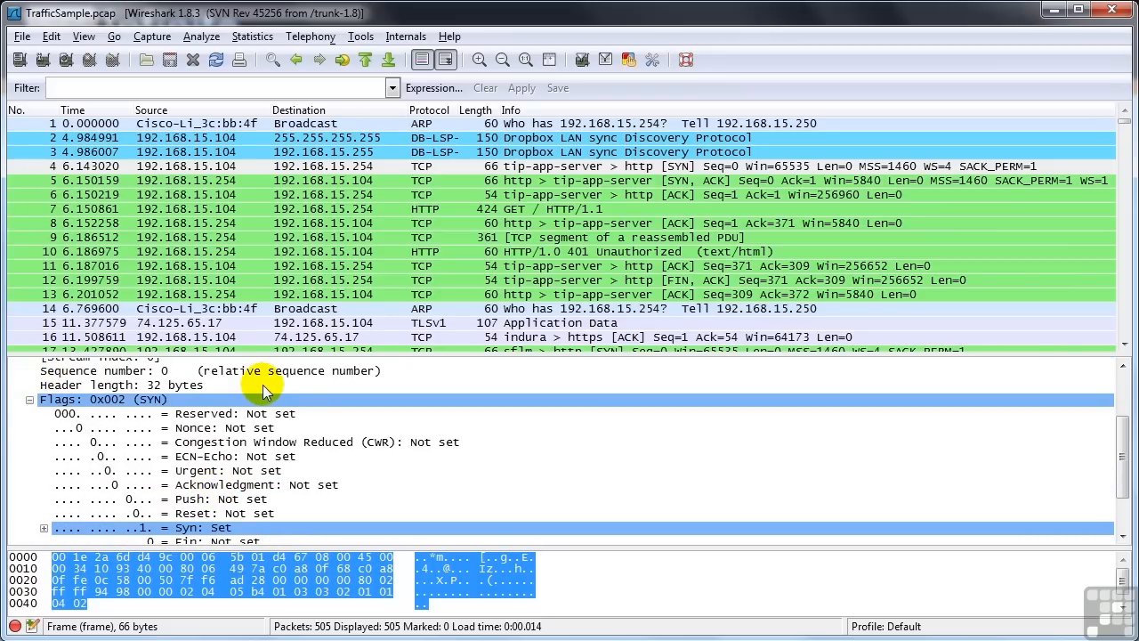
scroll(263, 387, "up", 1)
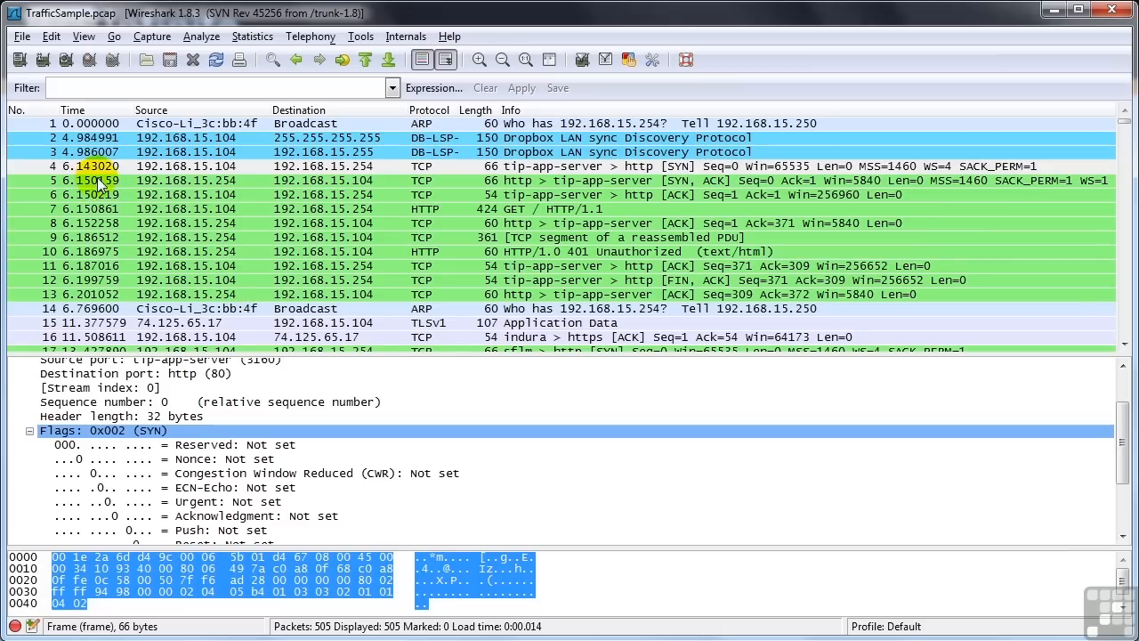
Select packet 5 and expand its TCP header and Flags: 0x012 (SYN, ACK), highlighting Syn: Set
left_click(229, 182)
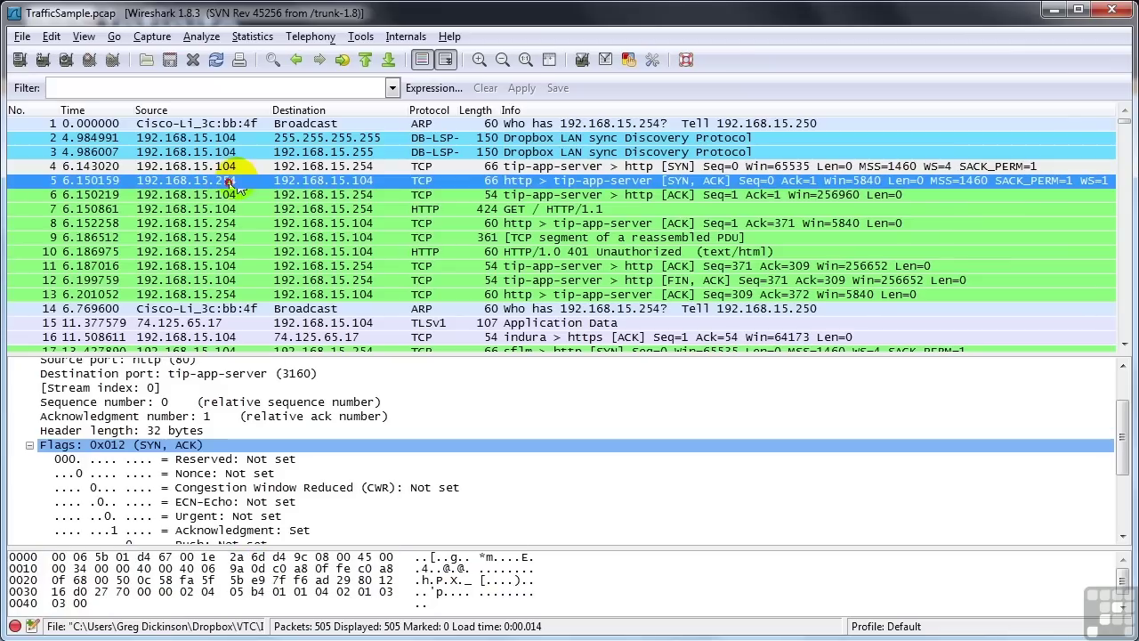
left_click(29, 445)
scroll(307, 465, "up", 3)
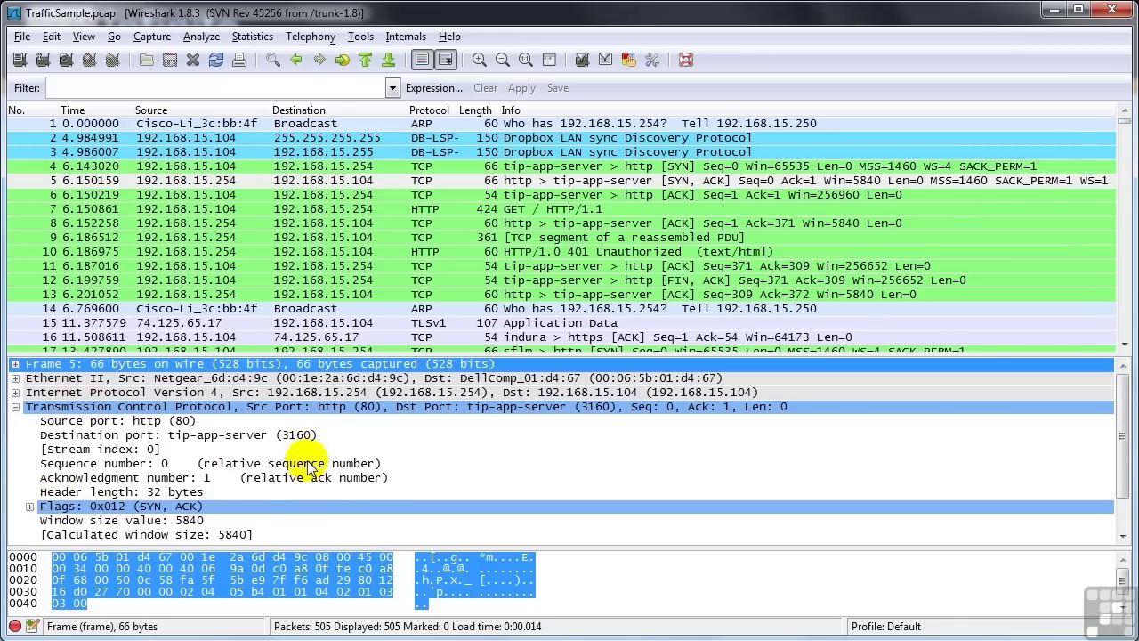
left_click(15, 406)
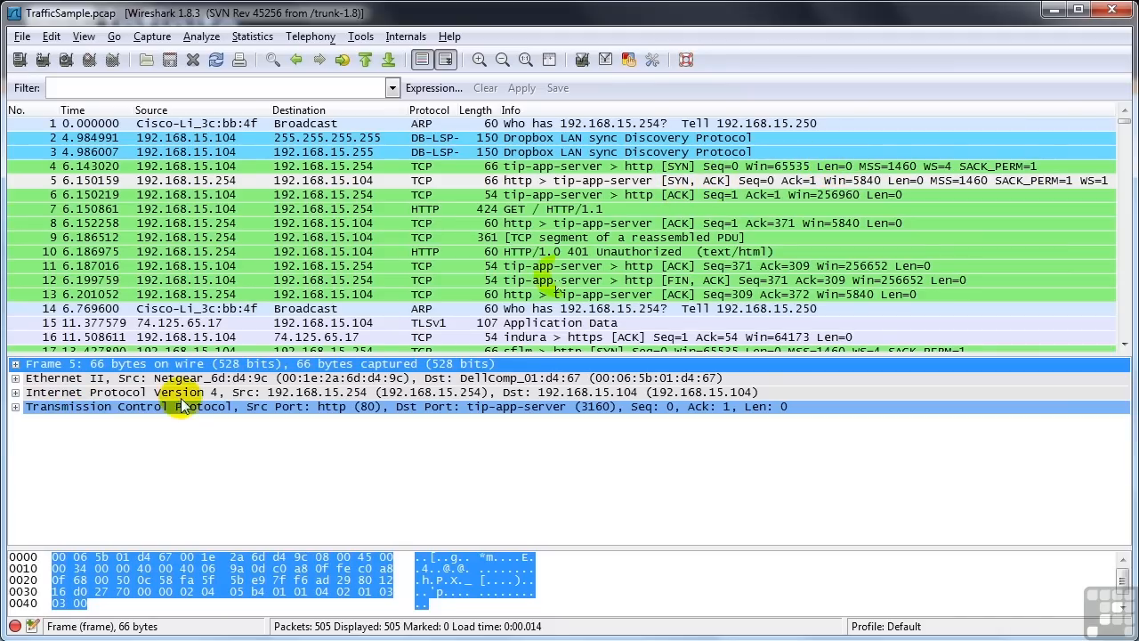
left_click(15, 407)
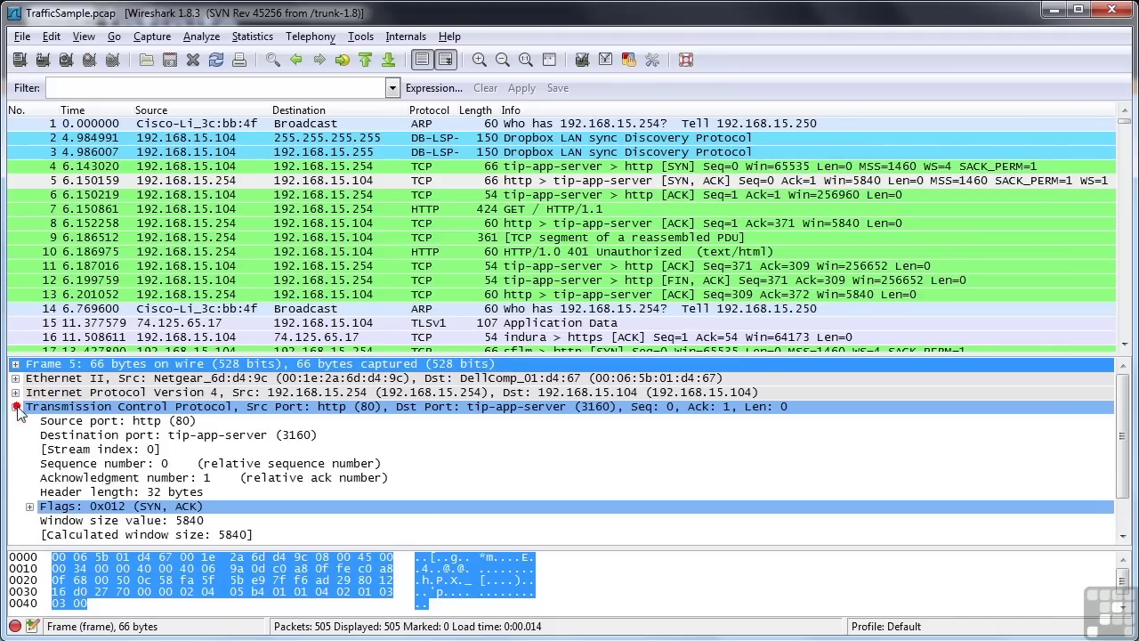
left_click(28, 506)
scroll(206, 507, "down", 2)
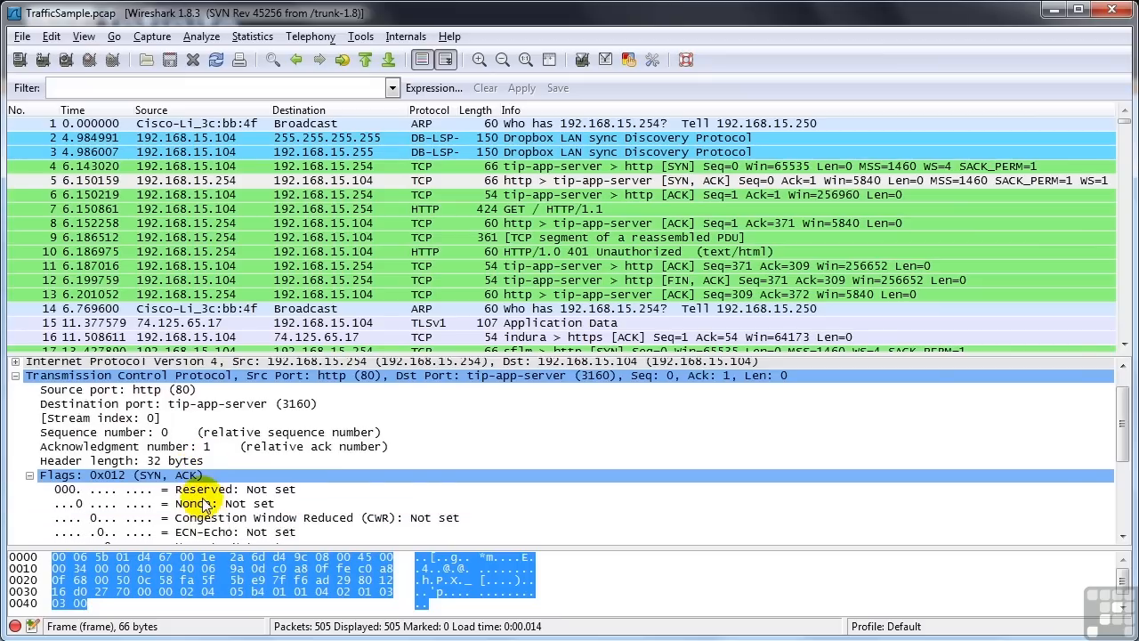
scroll(207, 504, "down", 3)
scroll(200, 499, "down", 2)
left_click(200, 510)
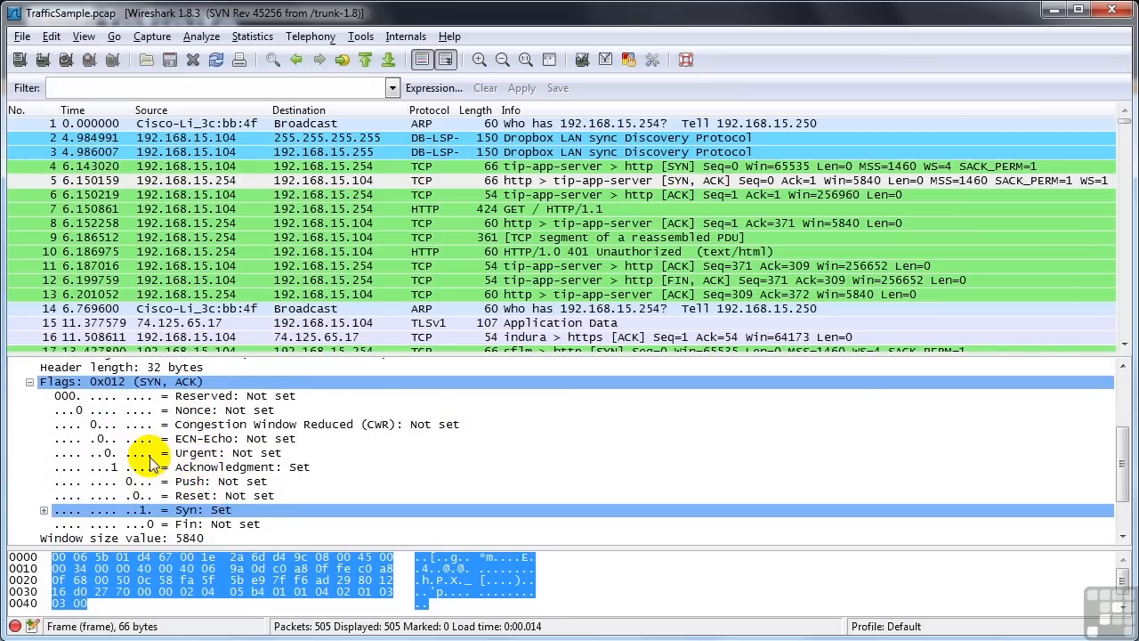
scroll(227, 504, "up", 1)
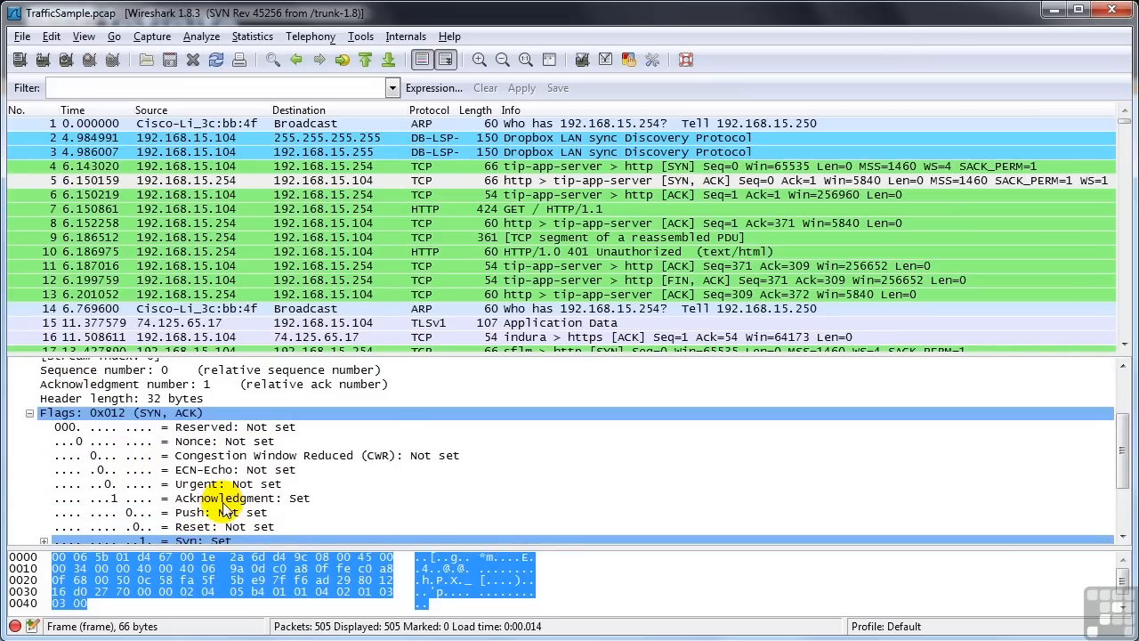
scroll(227, 508, "up", 1)
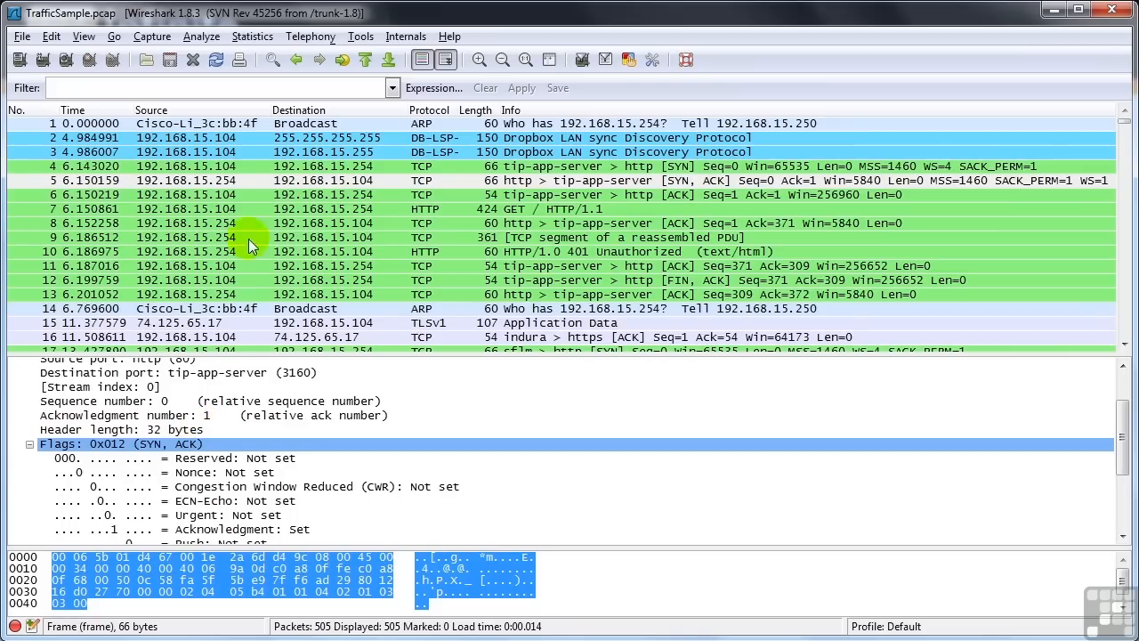
View packet 6's ACK-only details, then select packet 7, the HTTP GET request
left_click(242, 195)
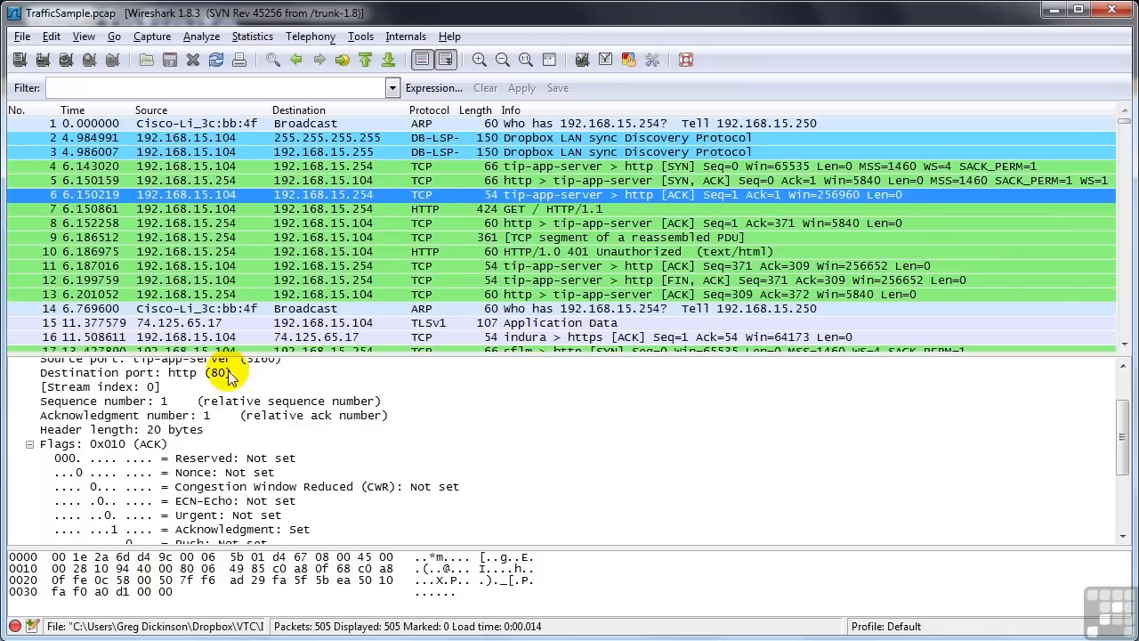
scroll(85, 434, "up", 1)
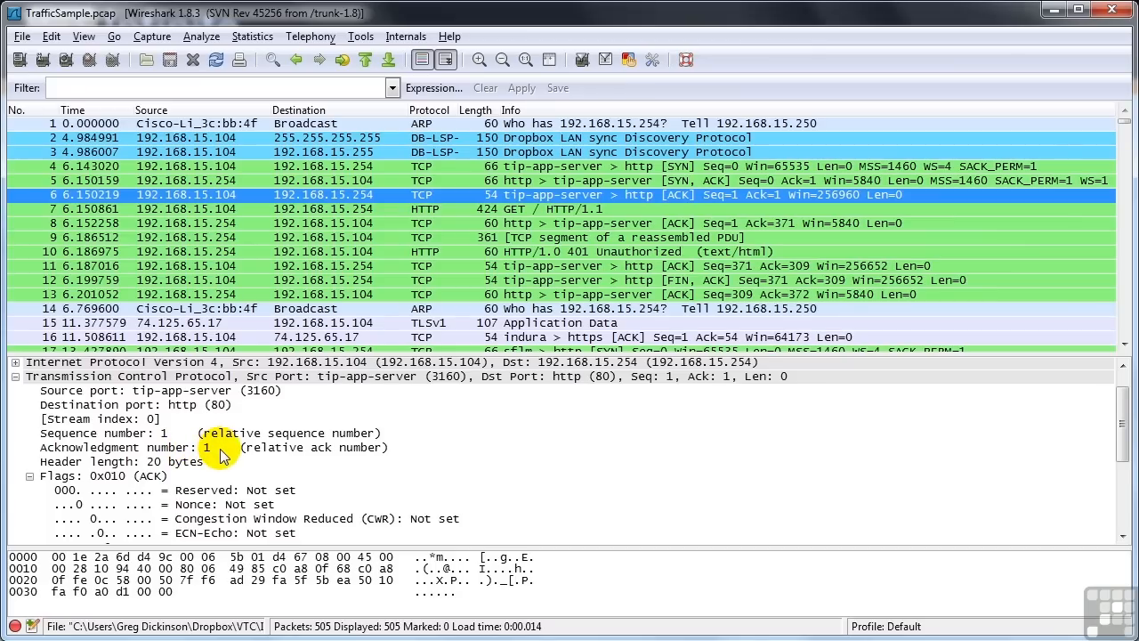
scroll(221, 454, "down", 2)
scroll(221, 454, "down", 1)
scroll(221, 454, "down", 2)
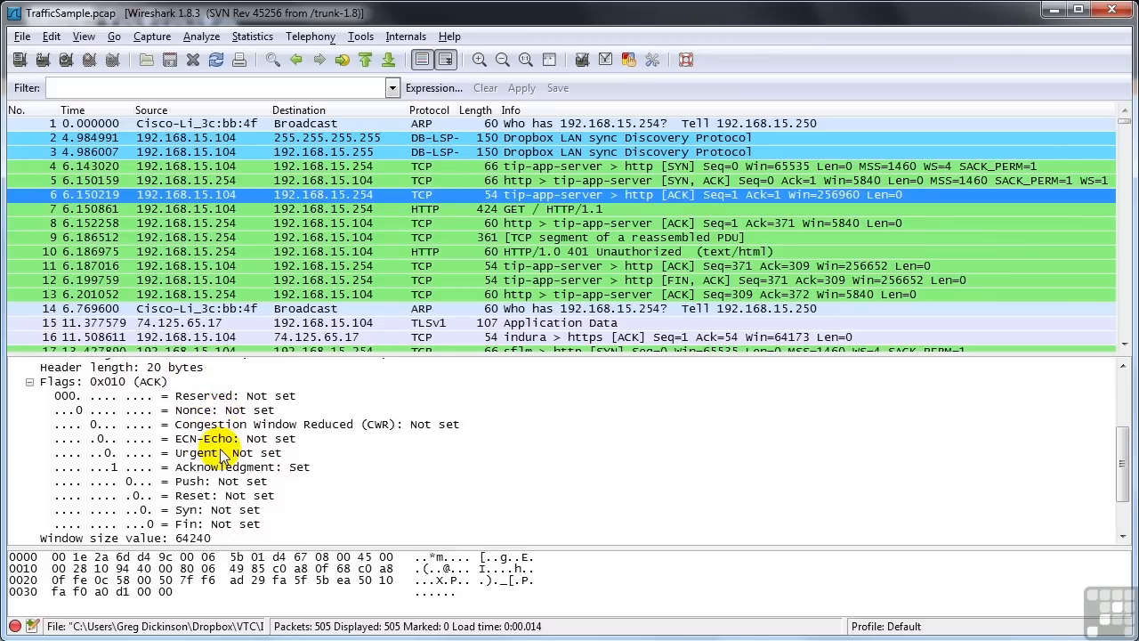
scroll(221, 454, "down", 1)
left_click(350, 210)
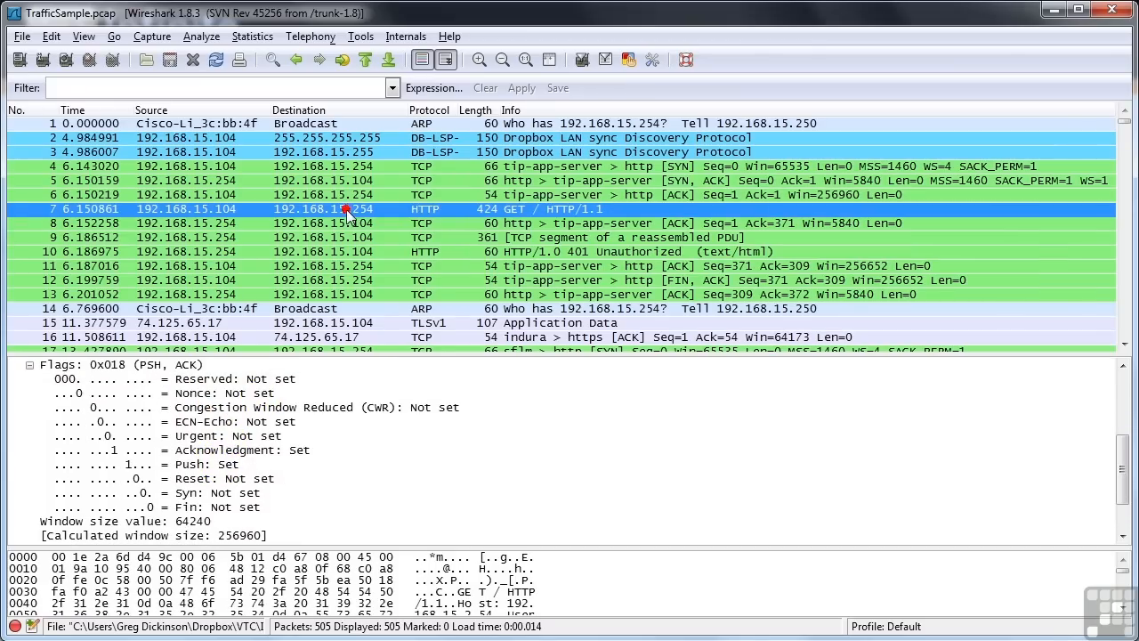
Collapse packet 7's flags and step through packet 9 to packet 12, the FIN, ACK
left_click(30, 363)
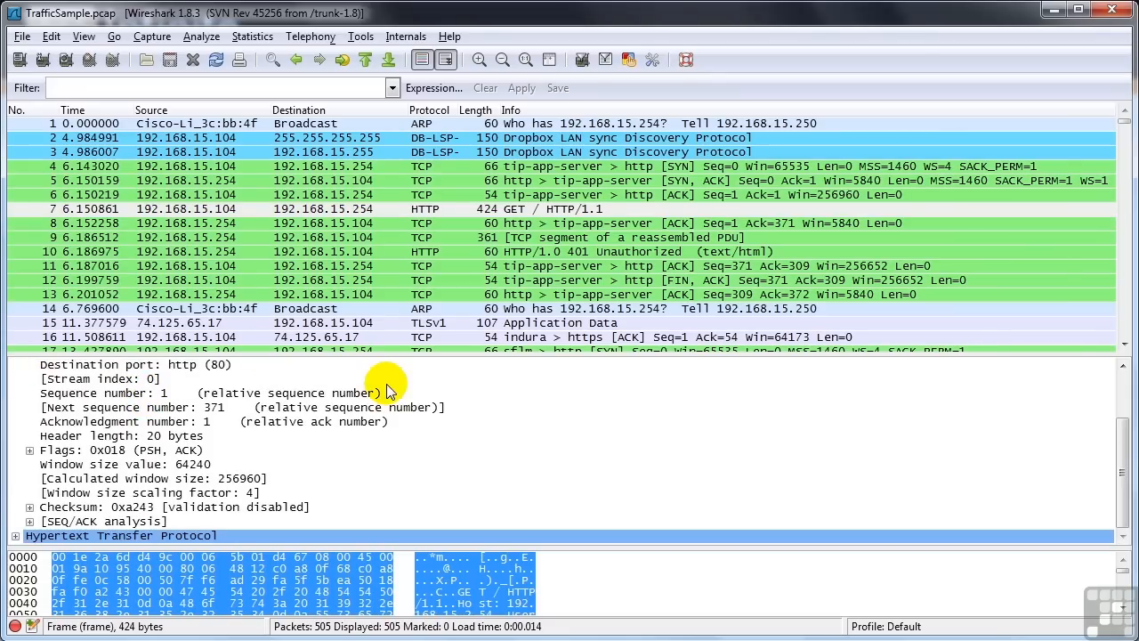
left_click(418, 223)
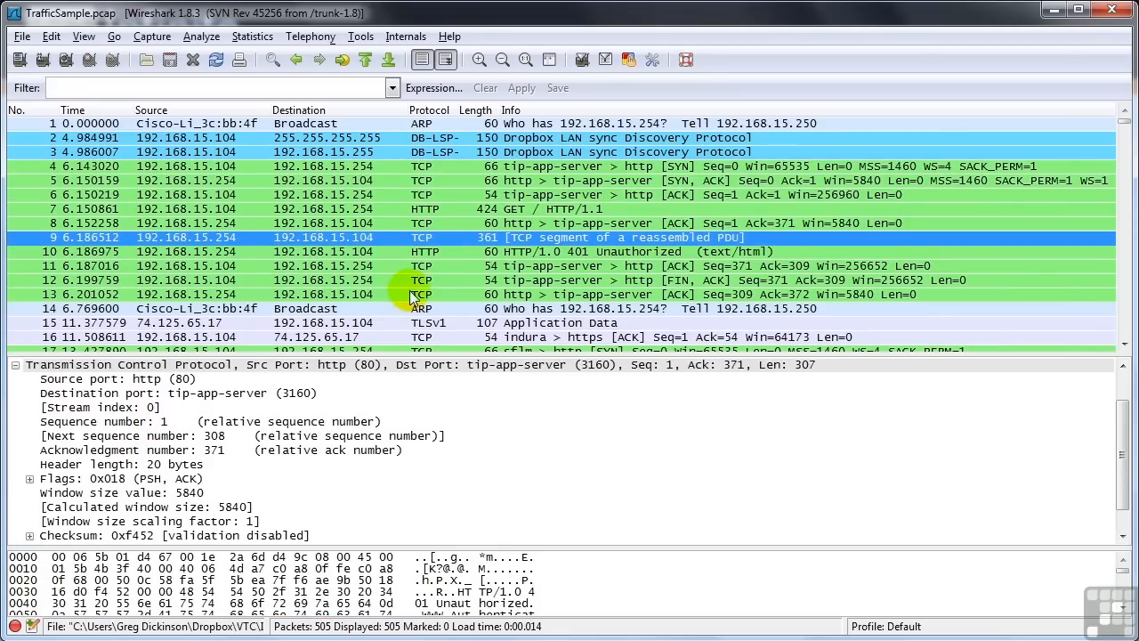
left_click(421, 281)
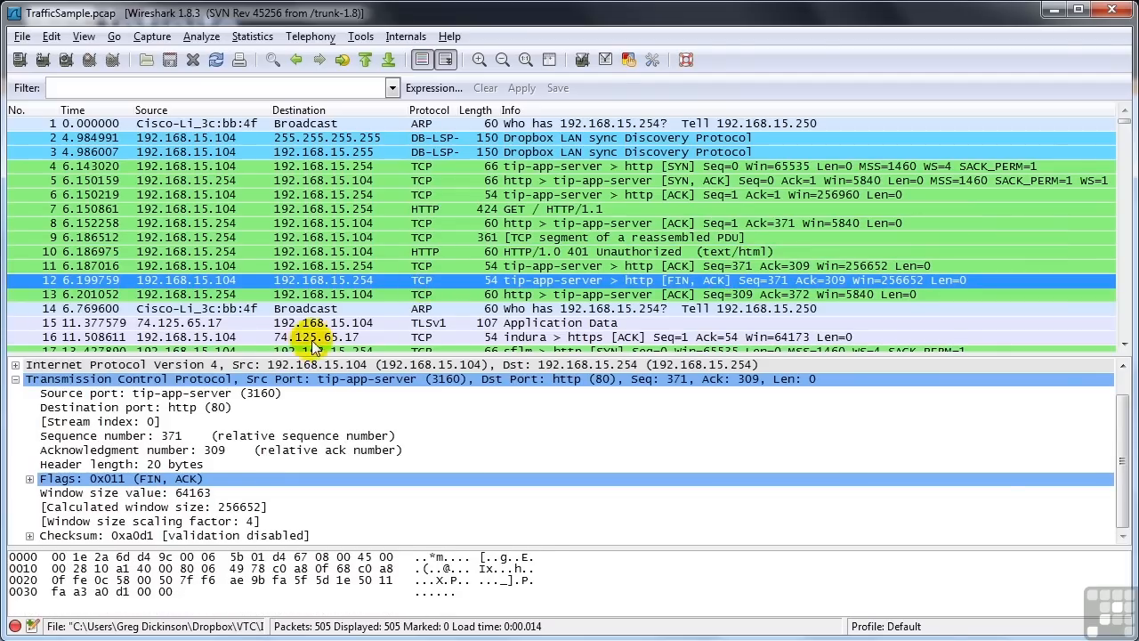
Expand packet 12's TCP header and Flags: 0x011 (FIN, ACK), highlighting the Fin: Set bit
left_click(15, 380)
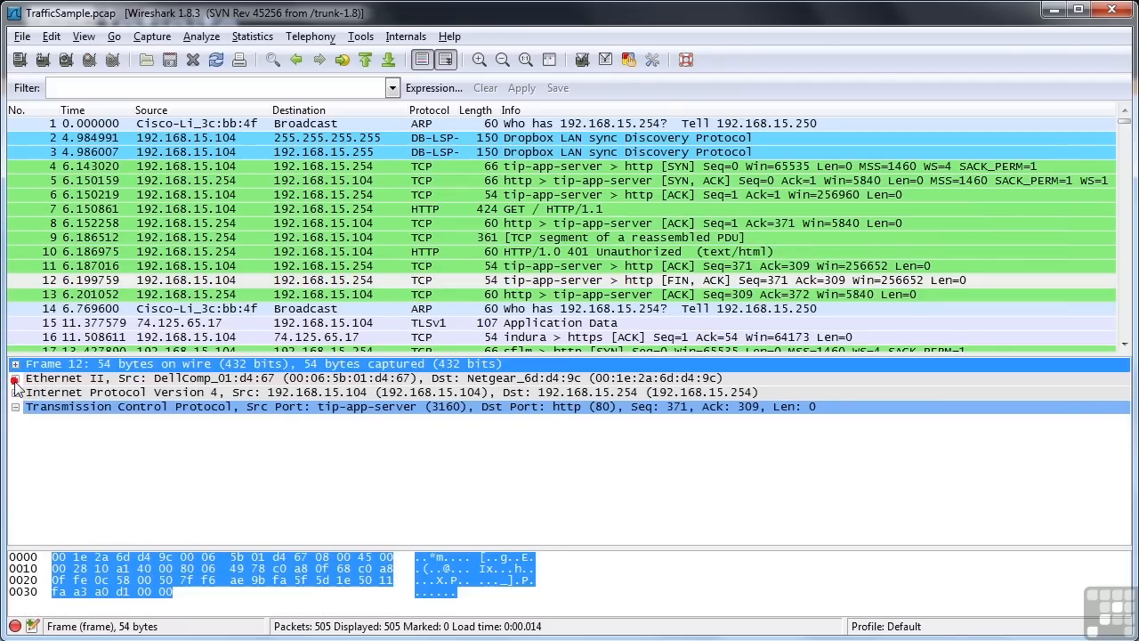
left_click(16, 380)
left_click(15, 420)
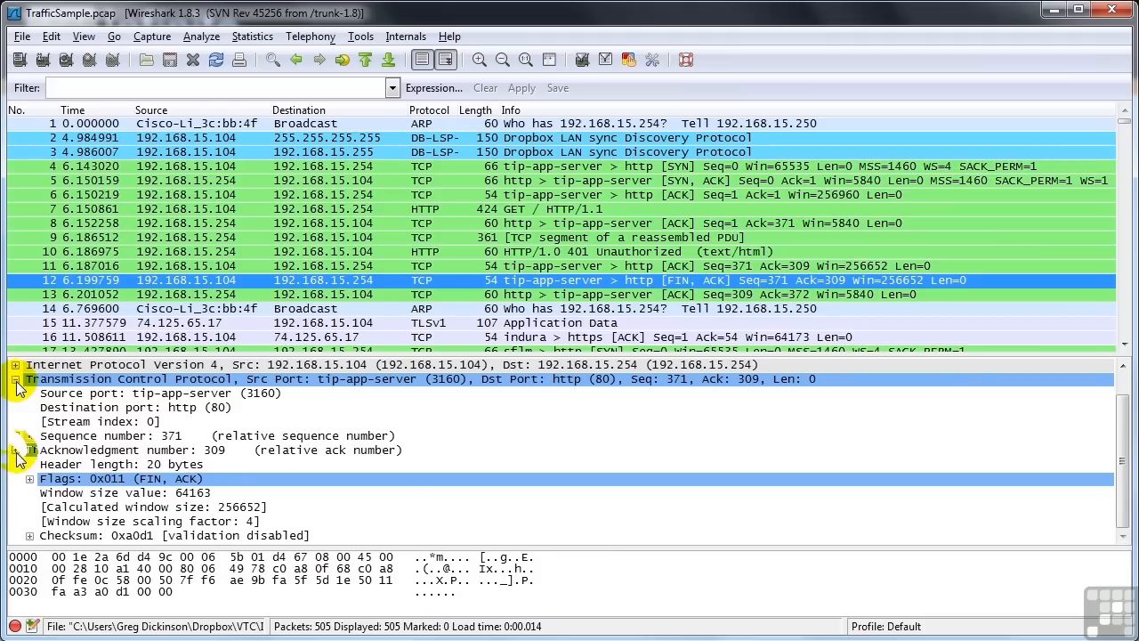
left_click(15, 450)
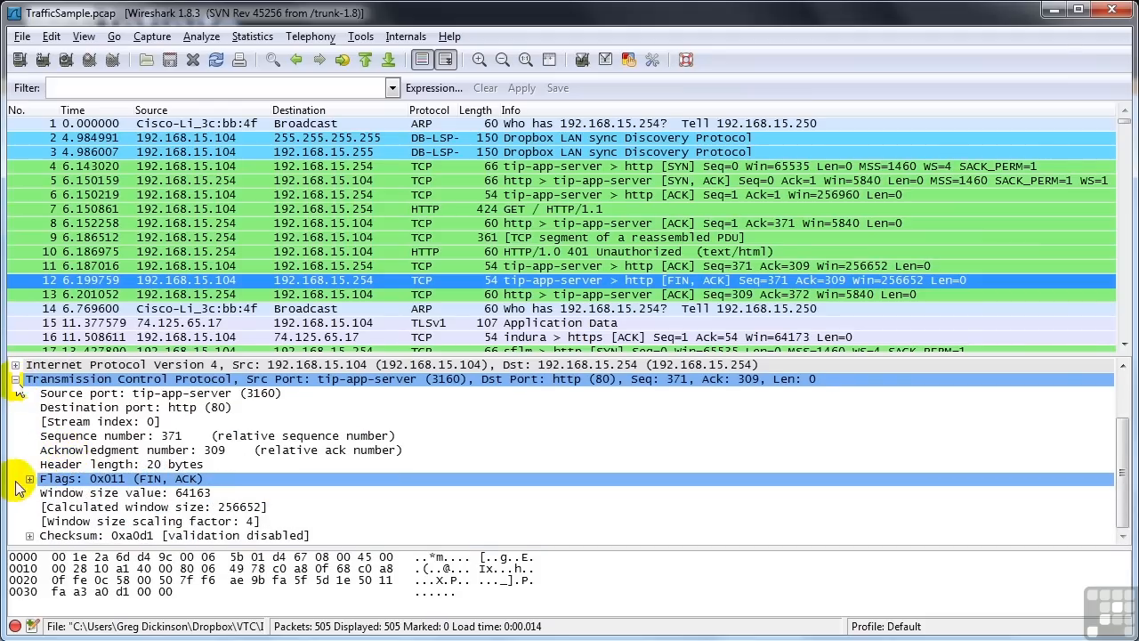
left_click(29, 479)
scroll(142, 481, "down", 2)
scroll(142, 481, "up", 1)
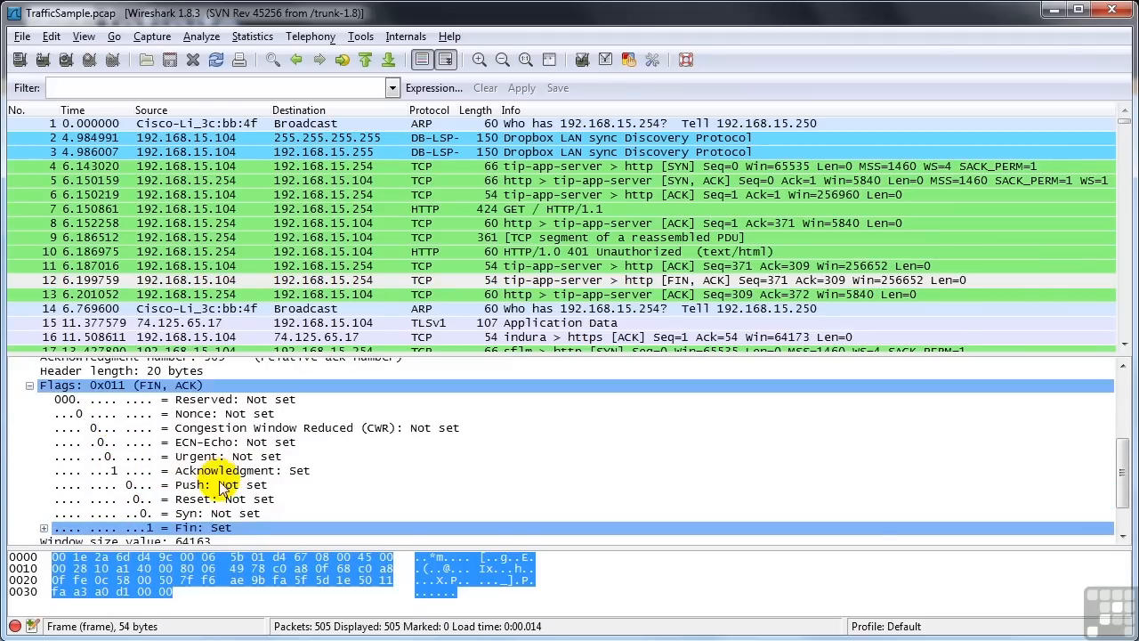
left_click(143, 495)
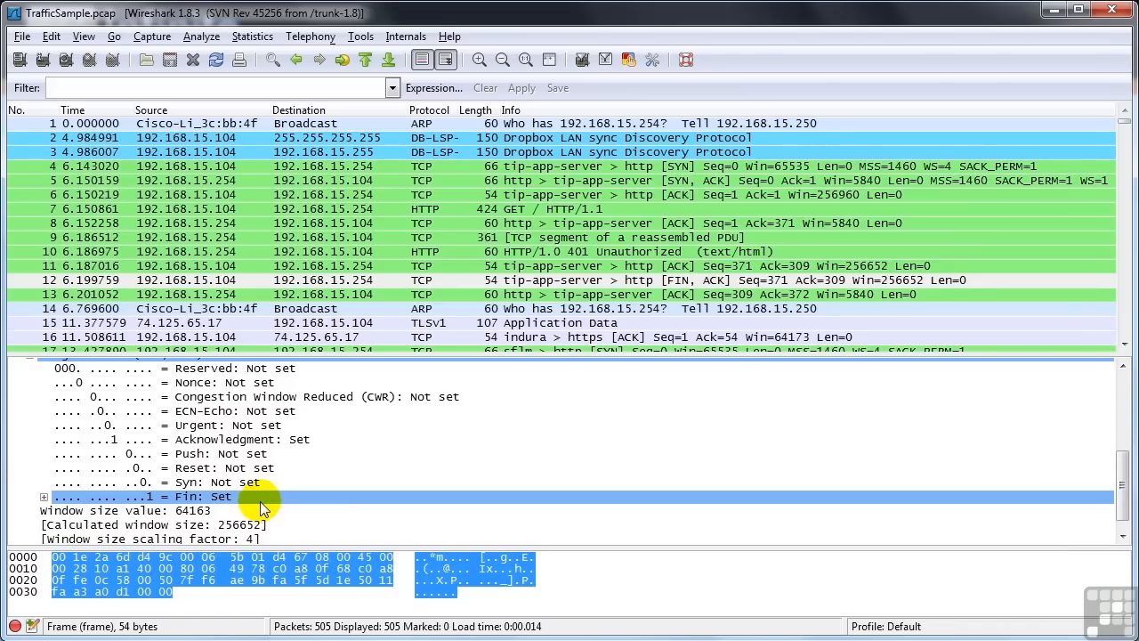
scroll(260, 501, "up", 2)
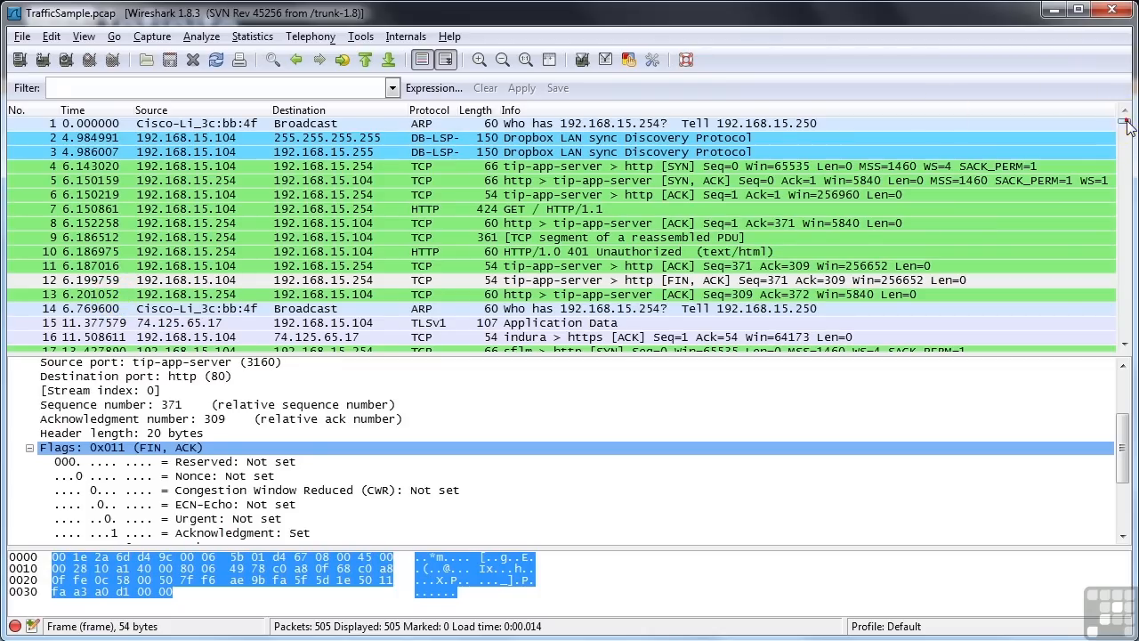
mouse_move(1126, 127)
left_mouse_down()
mouse_move(1123, 331)
mouse_move(1123, 317)
left_mouse_up()
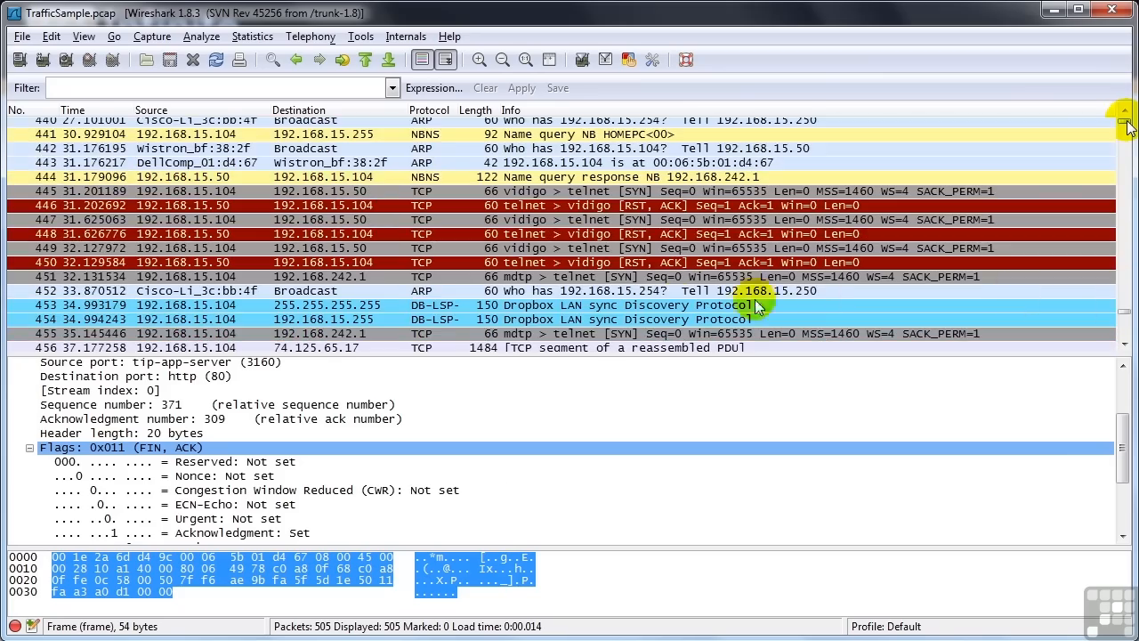